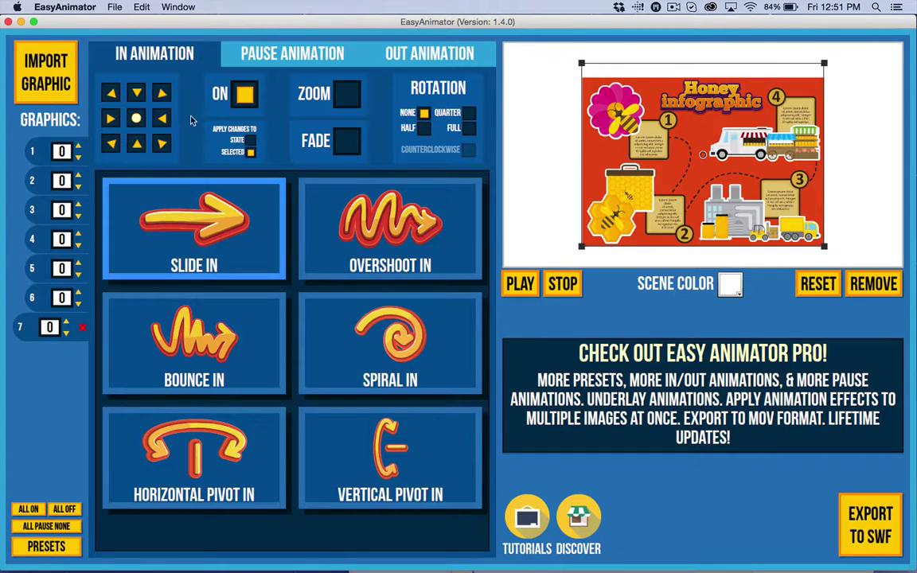
# Step: Select the graphics and apply the Elastic Ringer TBLR preset to the Honey infographic
pyautogui.click(32, 182)
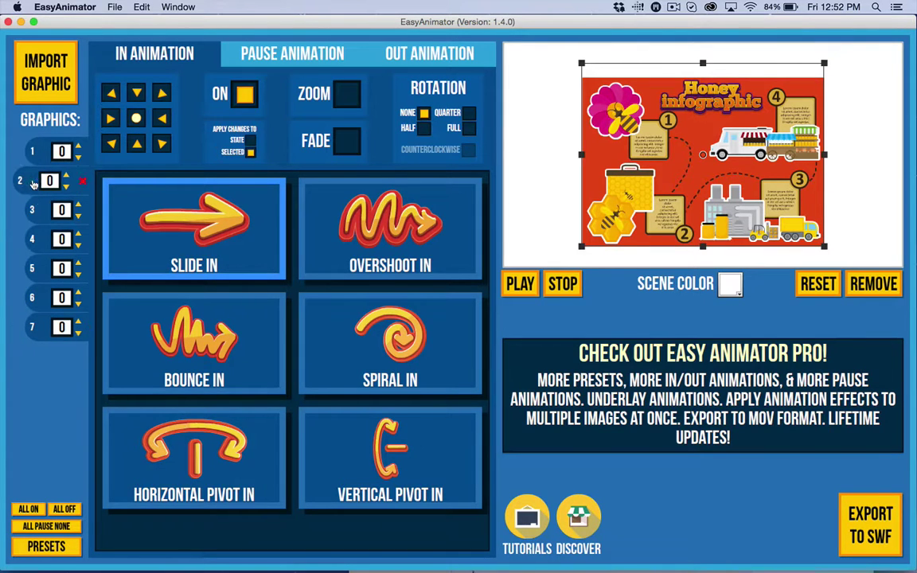
pyautogui.click(32, 210)
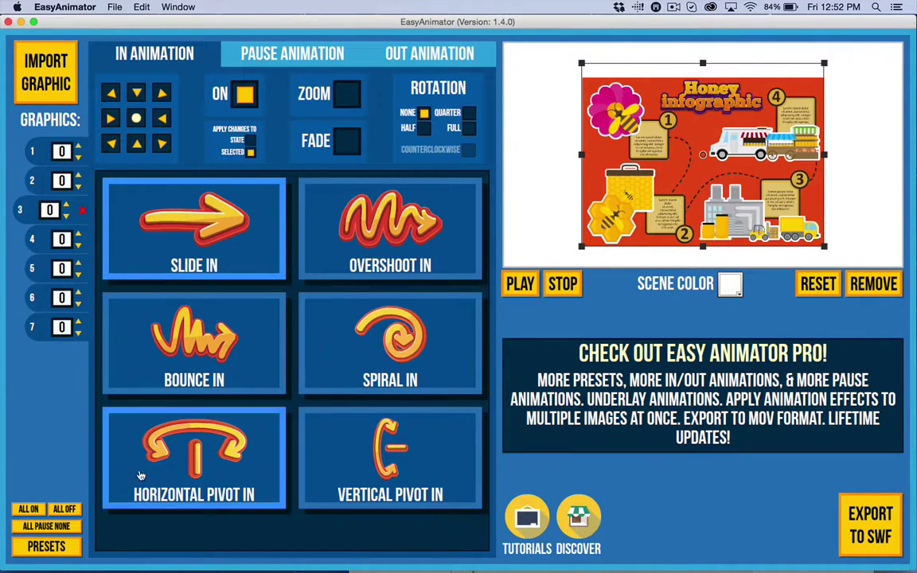
pyautogui.click(46, 546)
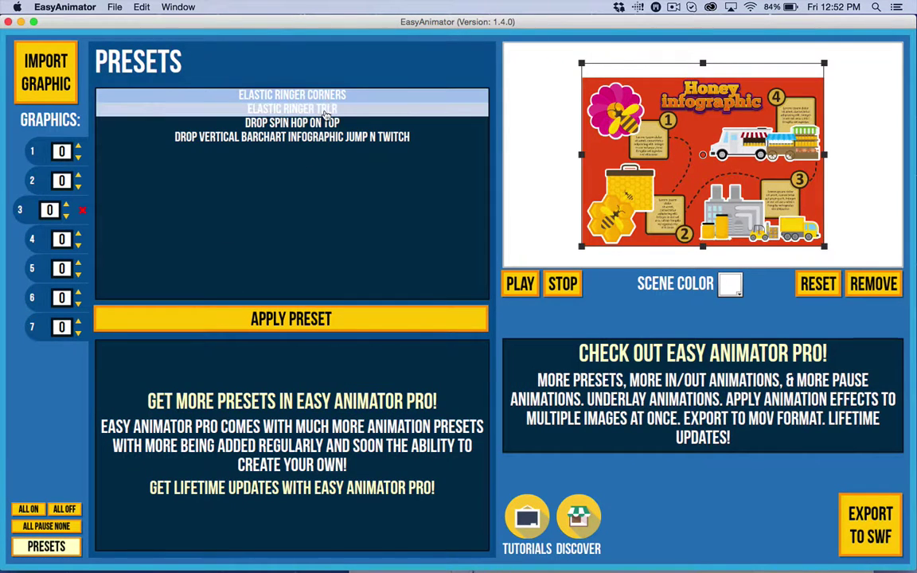
pyautogui.click(293, 108)
pyautogui.click(315, 328)
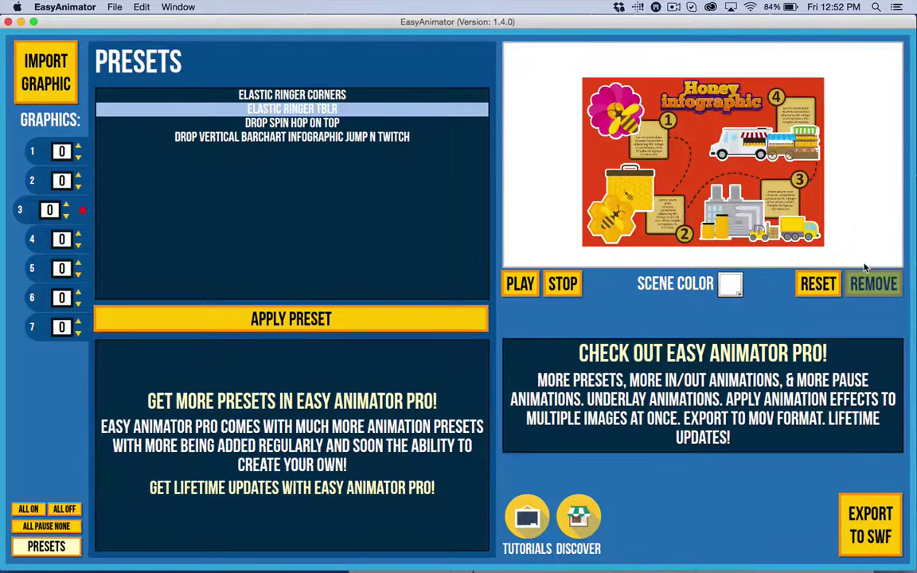
# Step: Select the Honey infographic, drag it further right, then remove it from the scene
pyautogui.click(747, 219)
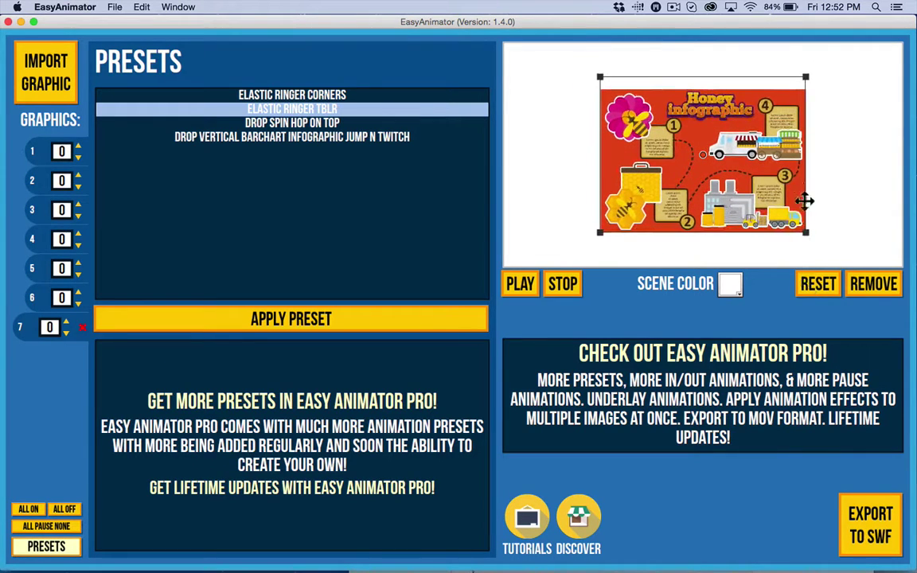
pyautogui.moveTo(726, 209); pyautogui.dragTo(786, 194)
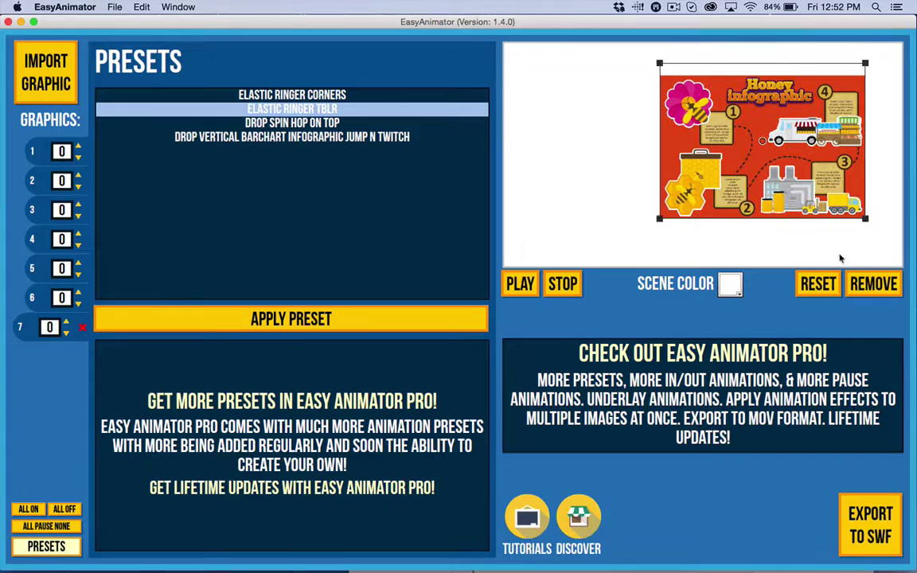
pyautogui.click(874, 287)
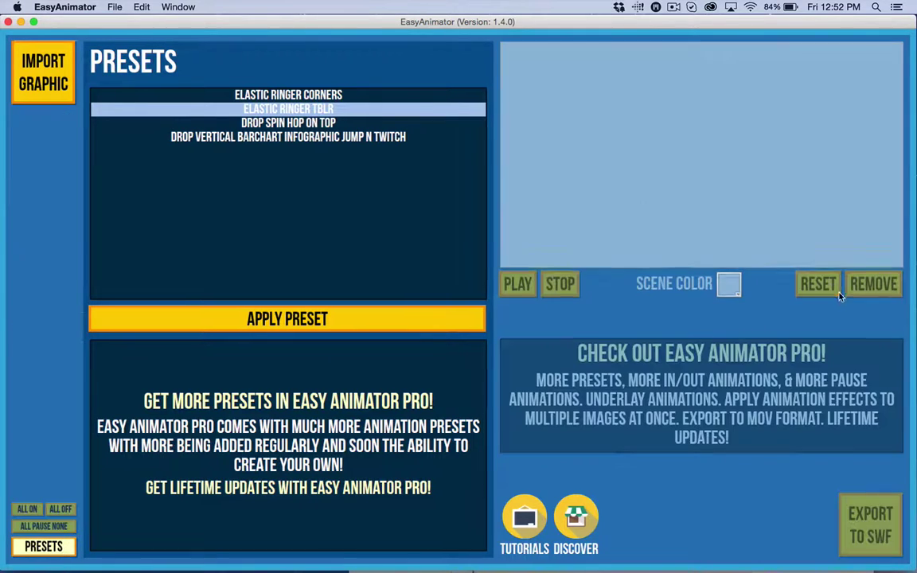
# Step: Import all six SVG files from Examples > Elaborate Badge and scale the assembled badge up
pyautogui.click(44, 70)
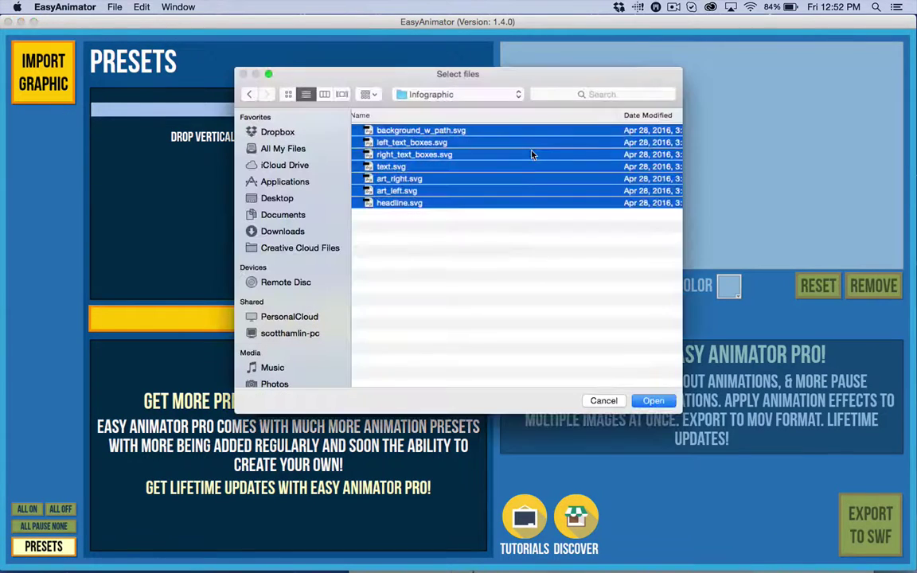
pyautogui.click(251, 94)
pyautogui.doubleClick(382, 143)
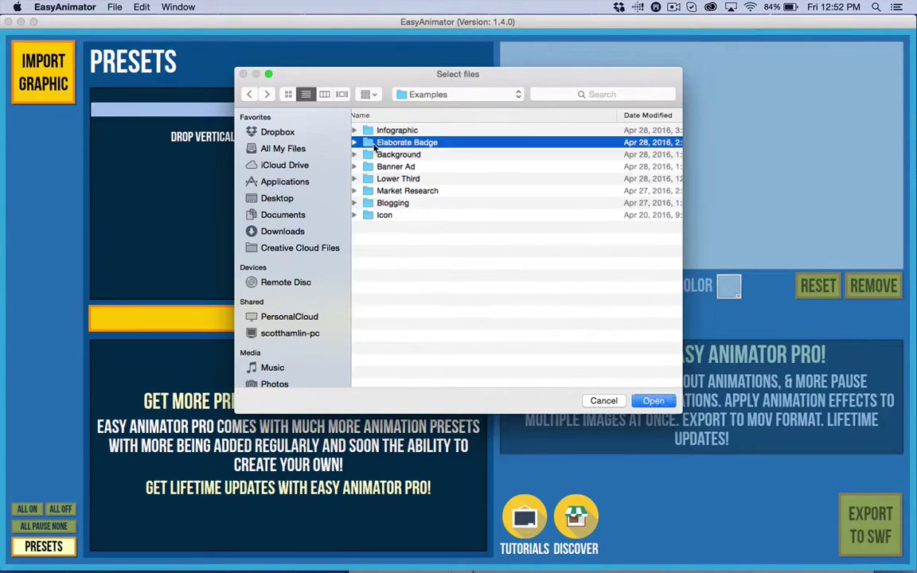
pyautogui.moveTo(461, 231); pyautogui.dragTo(393, 127)
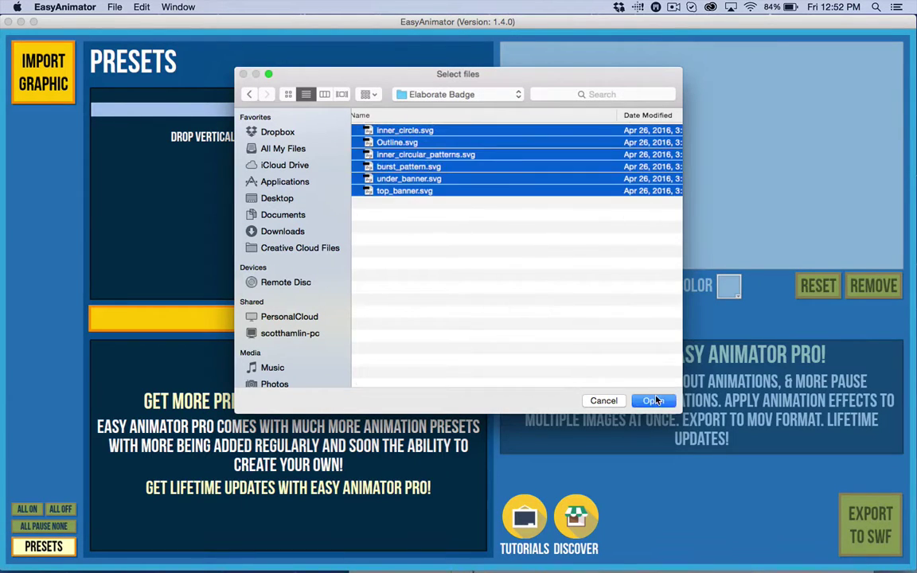
pyautogui.click(655, 400)
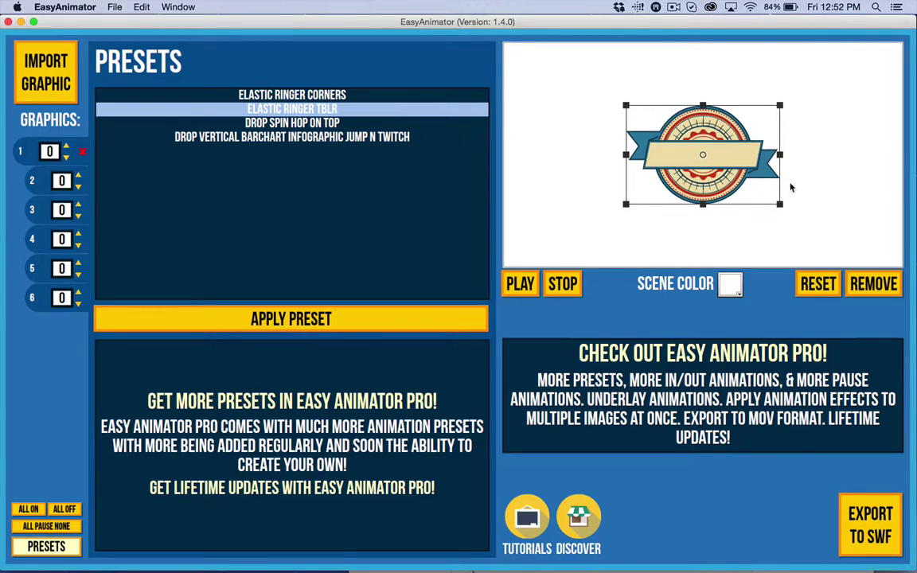
pyautogui.moveTo(812, 225); pyautogui.dragTo(596, 82)
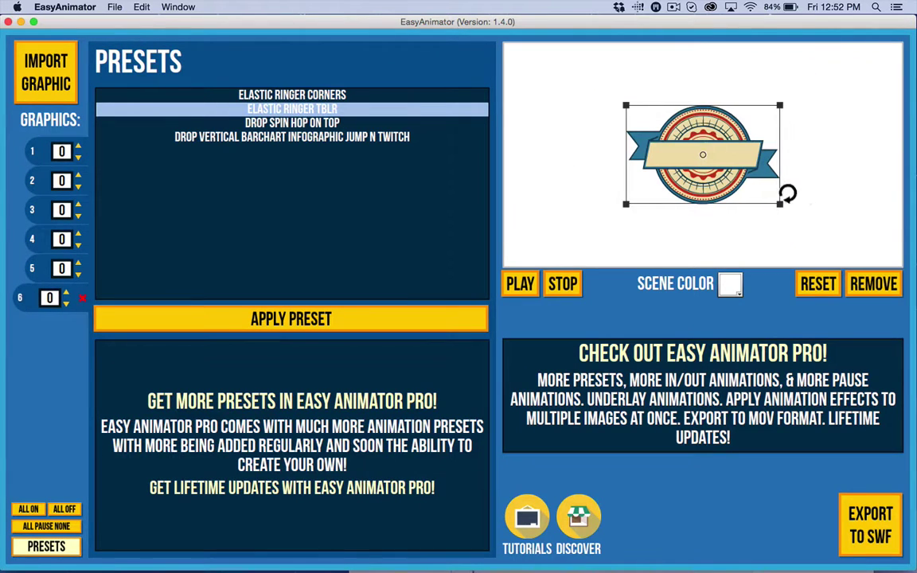
pyautogui.moveTo(793, 224); pyautogui.dragTo(833, 254)
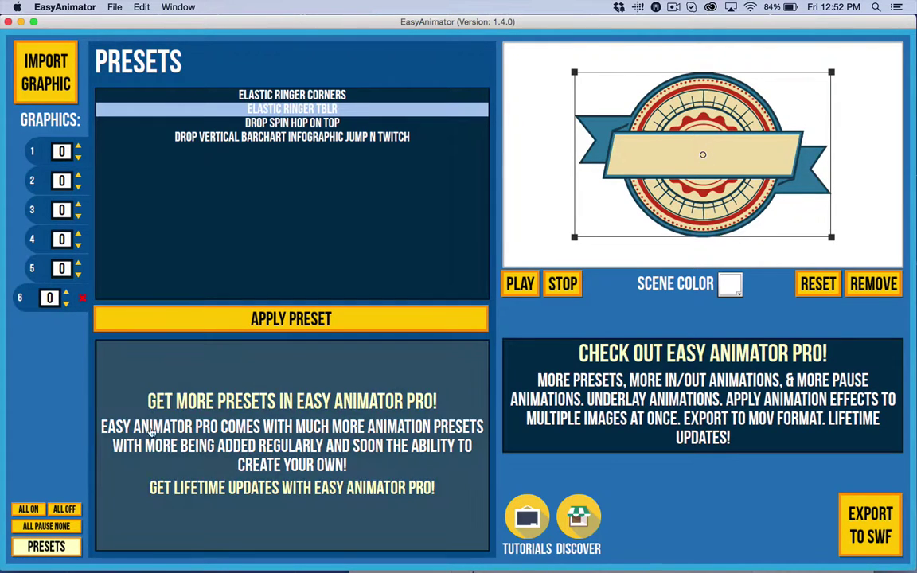
# Step: Apply the Elastic Ringer Corners preset to the six-layer badge and play it
pyautogui.click(301, 96)
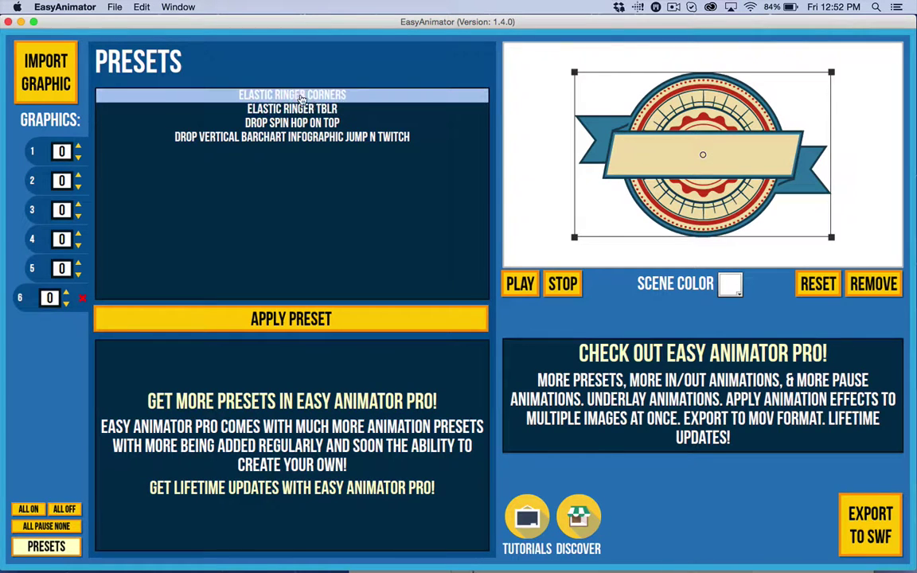
pyautogui.click(518, 287)
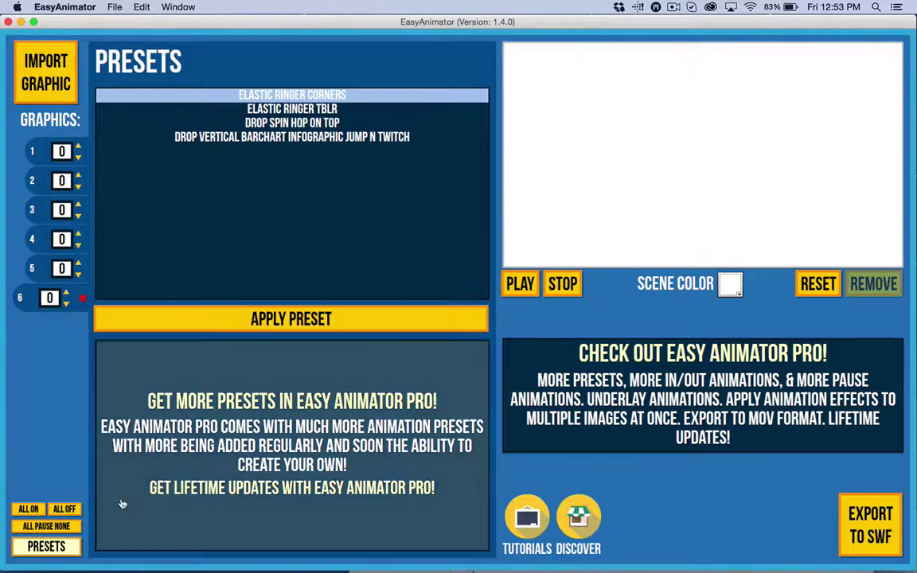
# Step: Set the pause effect to Rotoscope Effect Medium, after briefly previewing Jump Top
pyautogui.click(30, 548)
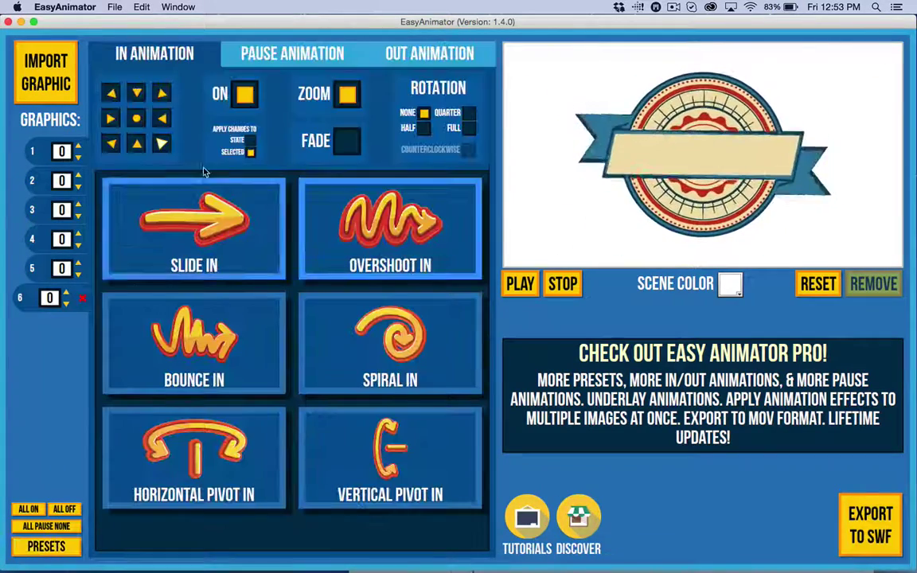
pyautogui.click(275, 59)
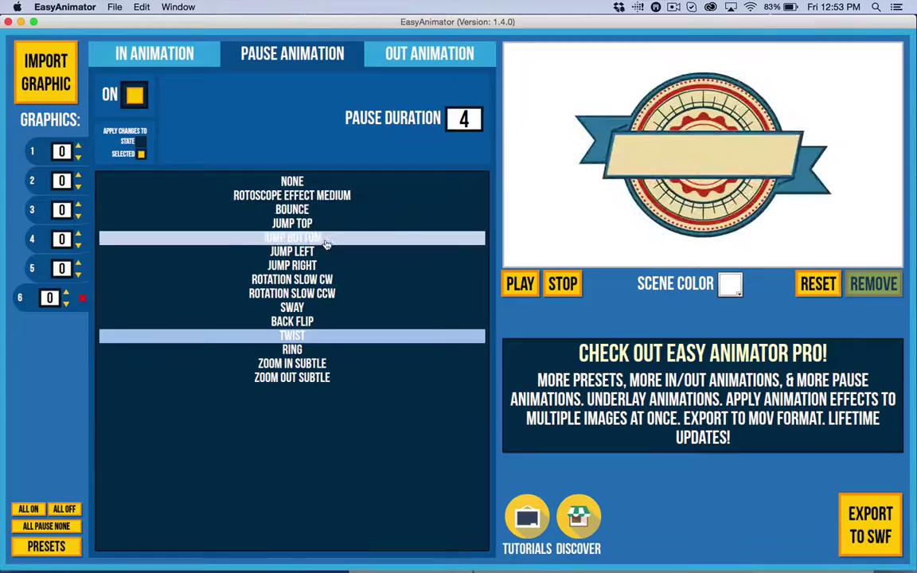
pyautogui.click(323, 199)
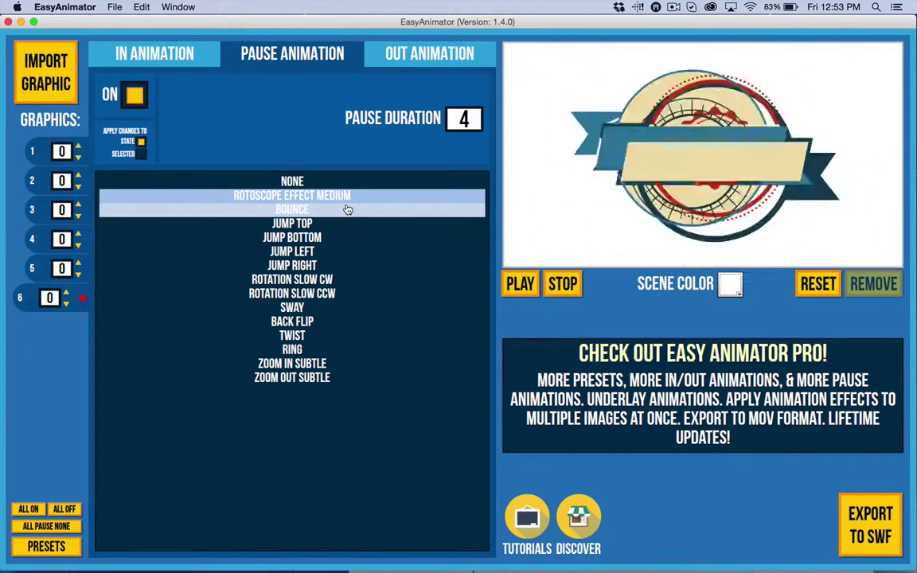
pyautogui.click(301, 226)
pyautogui.click(239, 196)
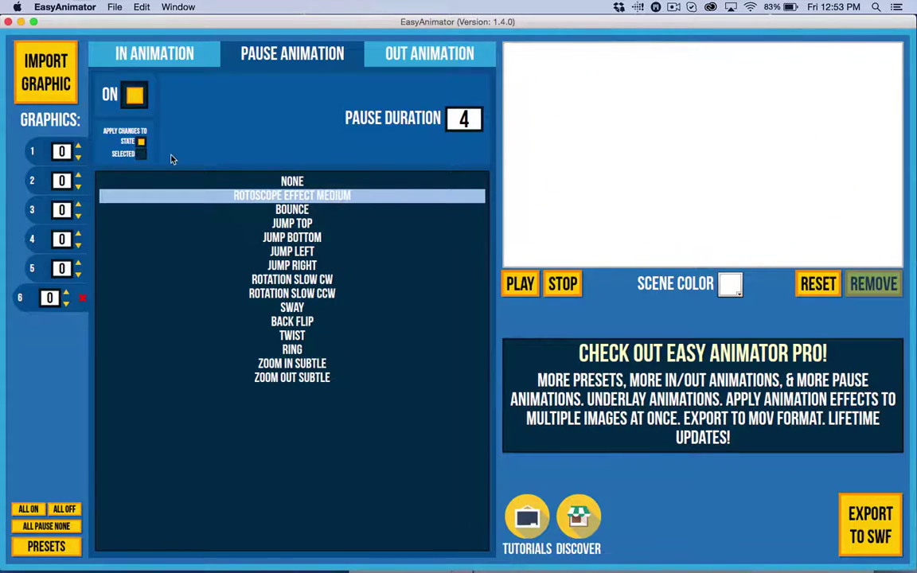
# Step: In Out Animation, set 'Apply changes to' to Selected only
pyautogui.click(137, 55)
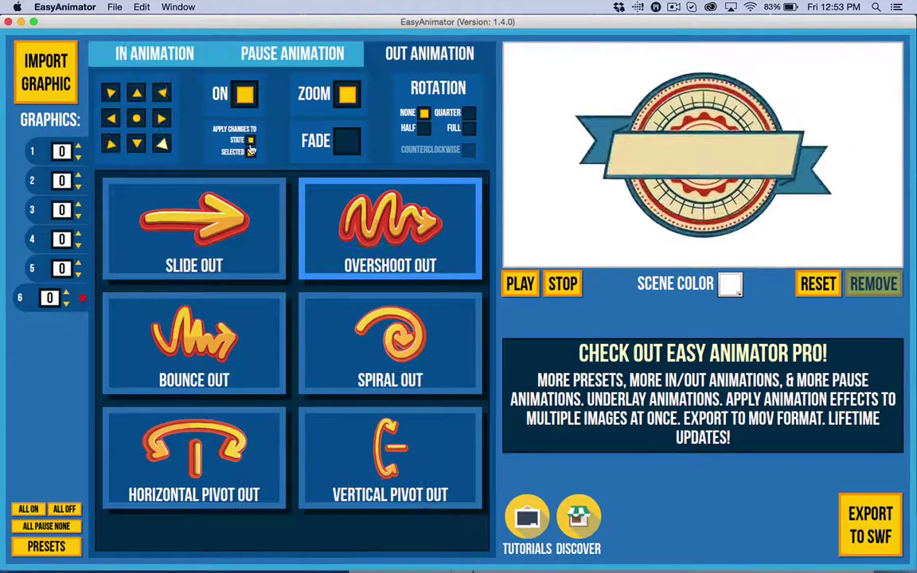
pyautogui.click(251, 150)
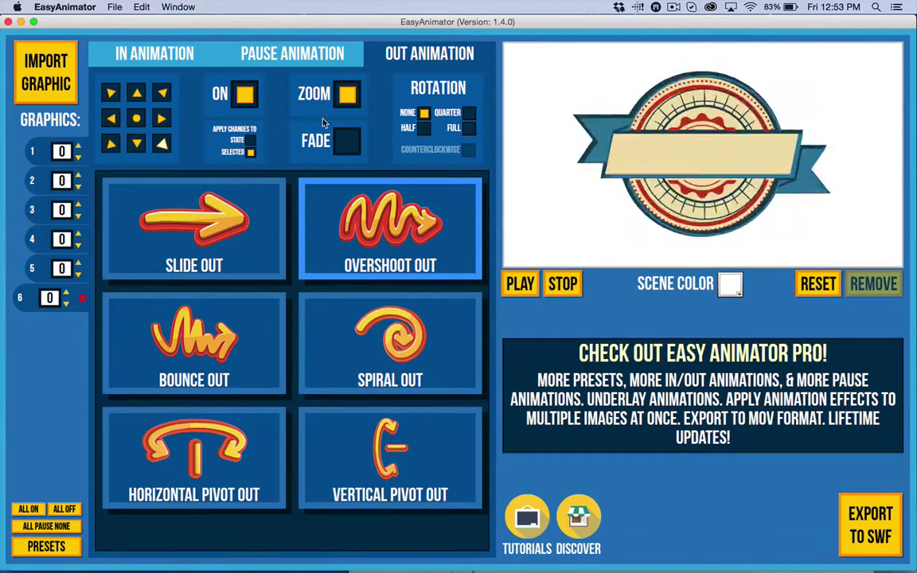
pyautogui.click(250, 151)
pyautogui.click(154, 53)
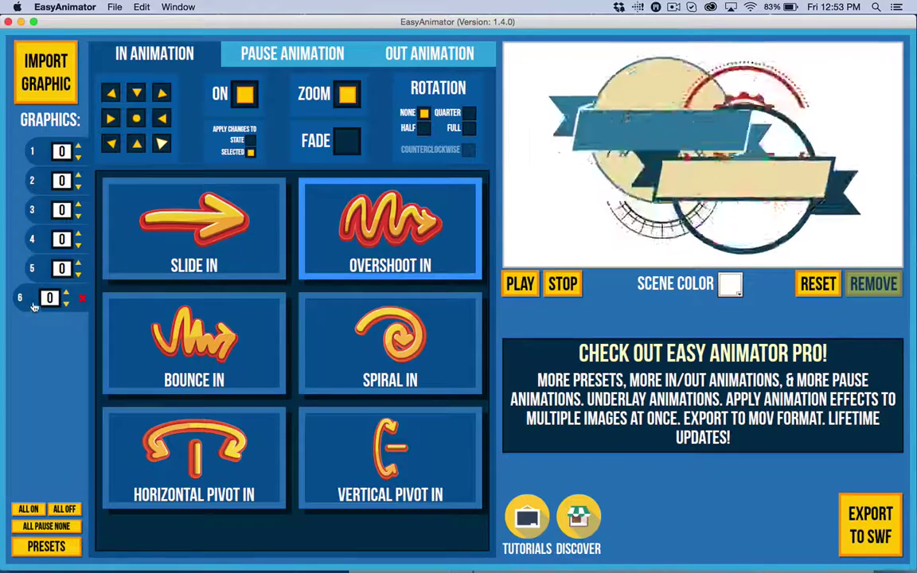
# Step: Step graphic 6's start offset down from 0.3 to 0
pyautogui.moveTo(33, 235); pyautogui.dragTo(16, 297)
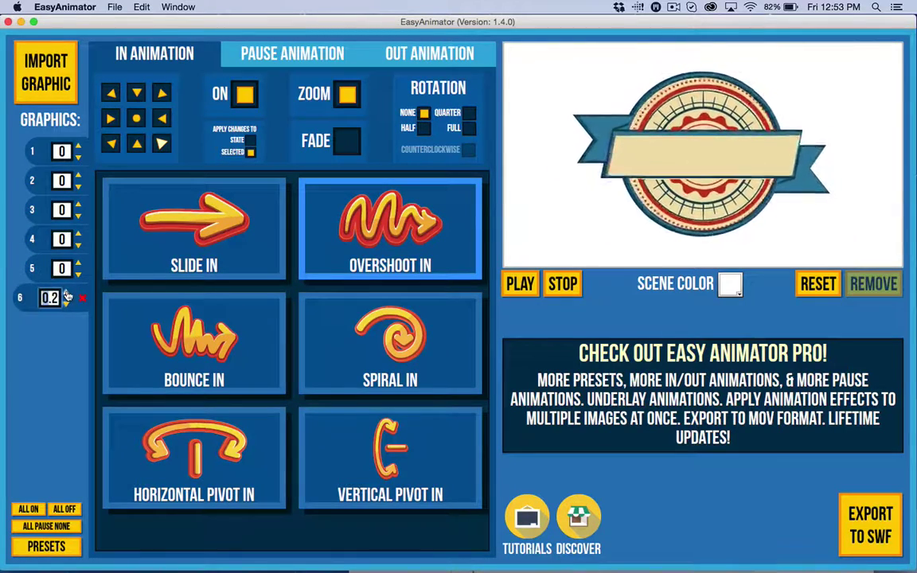
pyautogui.click(67, 304)
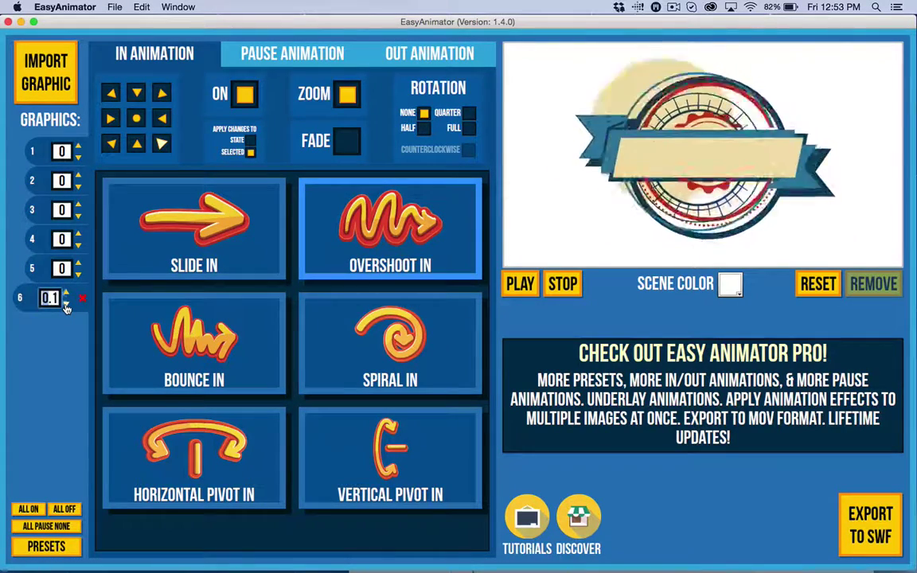
pyautogui.click(67, 305)
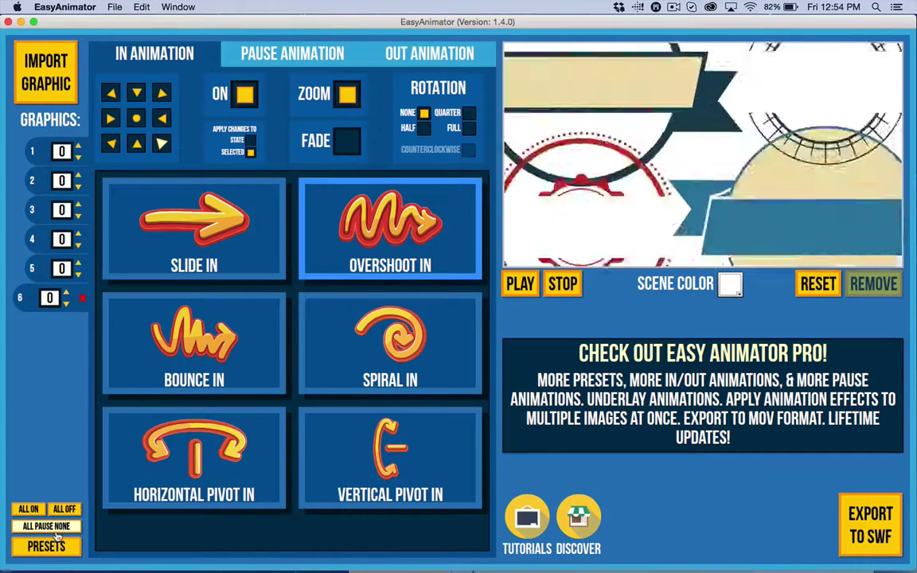
# Step: Reapply Rotoscope Effect Medium as the badge's pause animation, duration 4
pyautogui.click(295, 53)
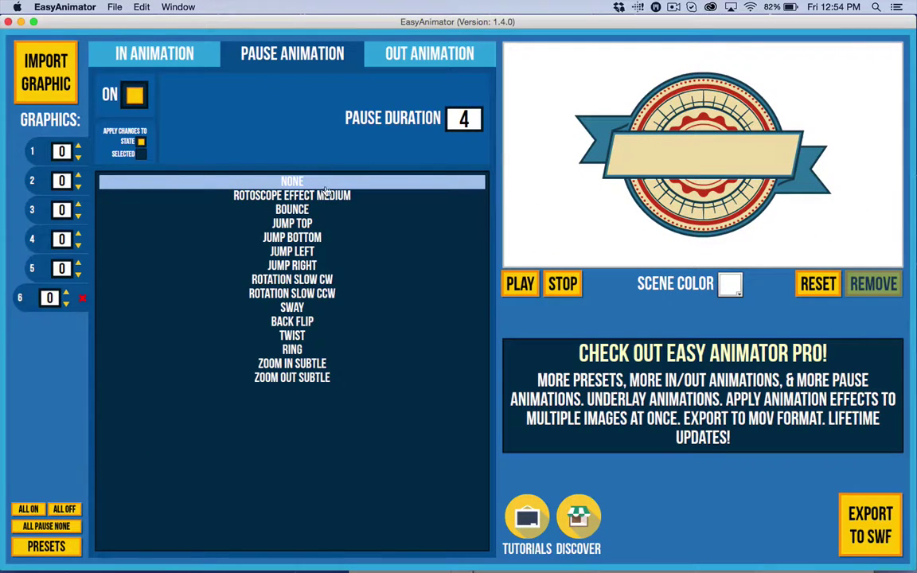
pyautogui.click(350, 197)
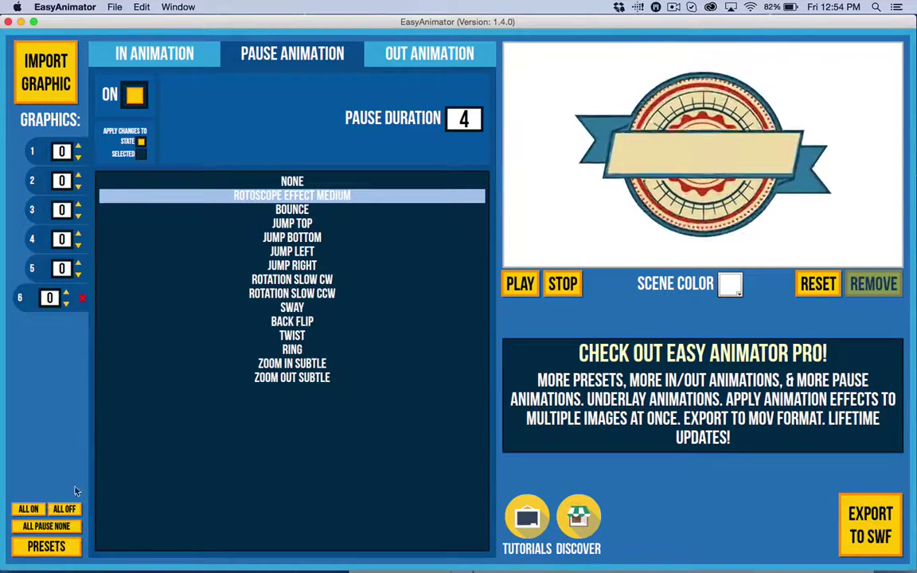
# Step: Uncheck ON for both the In Animation and the Out Animation
pyautogui.click(162, 57)
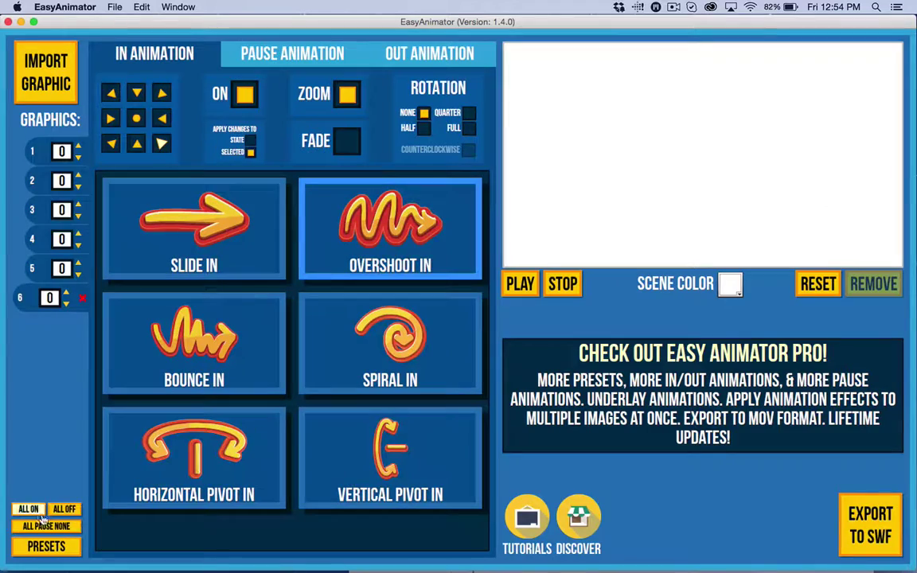
pyautogui.click(245, 94)
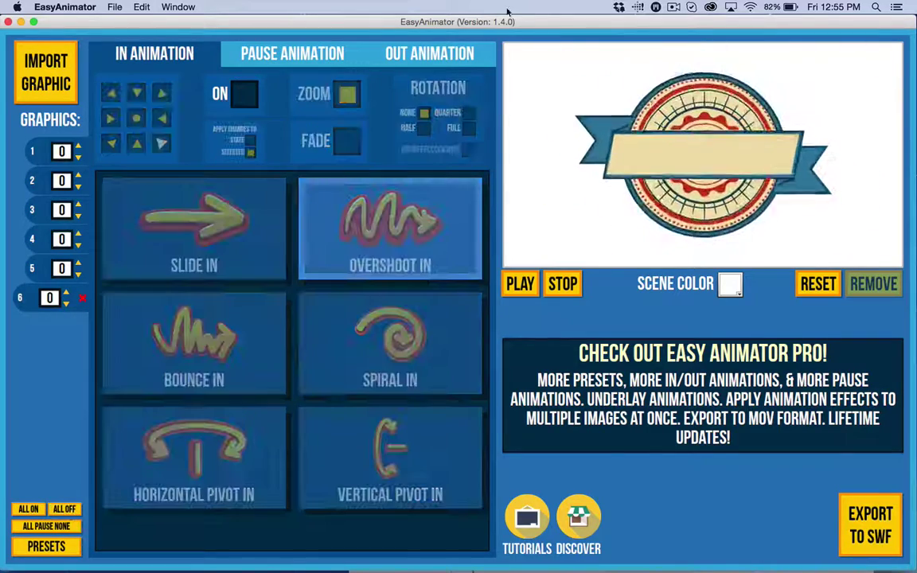
pyautogui.click(430, 54)
pyautogui.click(65, 509)
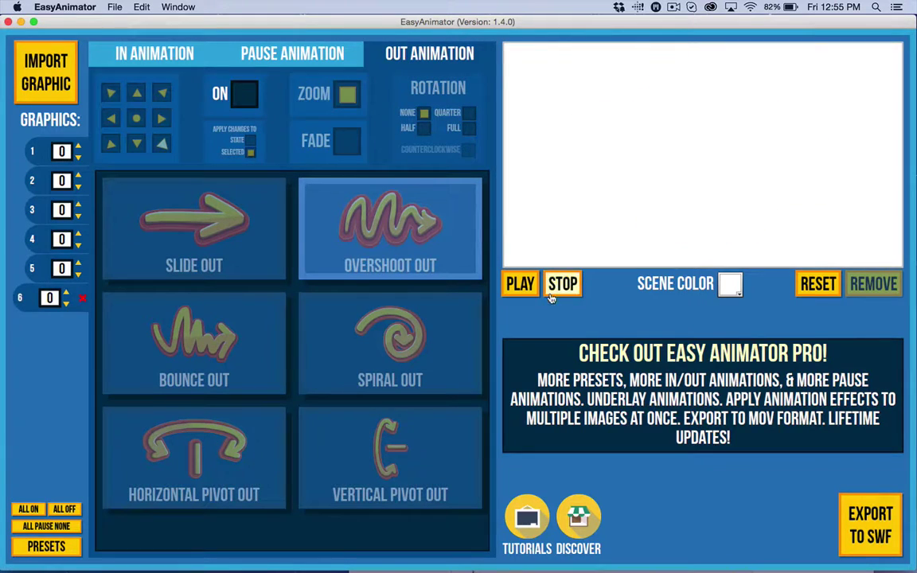
pyautogui.click(262, 57)
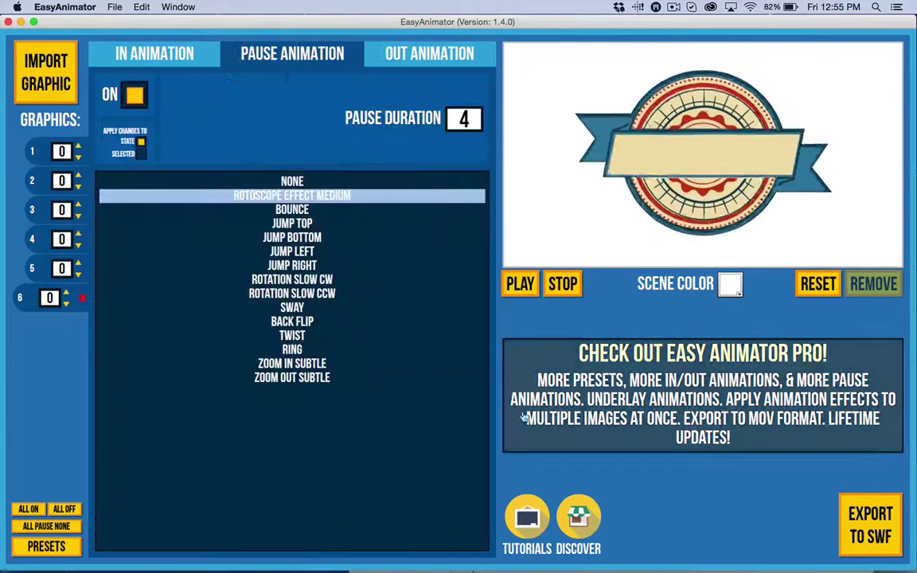
# Step: Re-check ON in In Animation, restoring Overshoot In as the badge's entrance
pyautogui.click(47, 547)
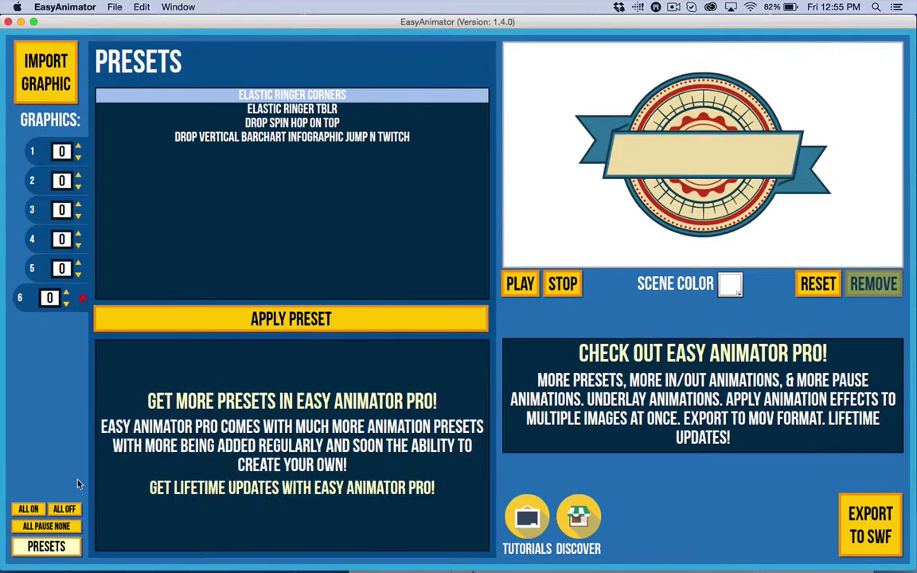
pyautogui.click(47, 547)
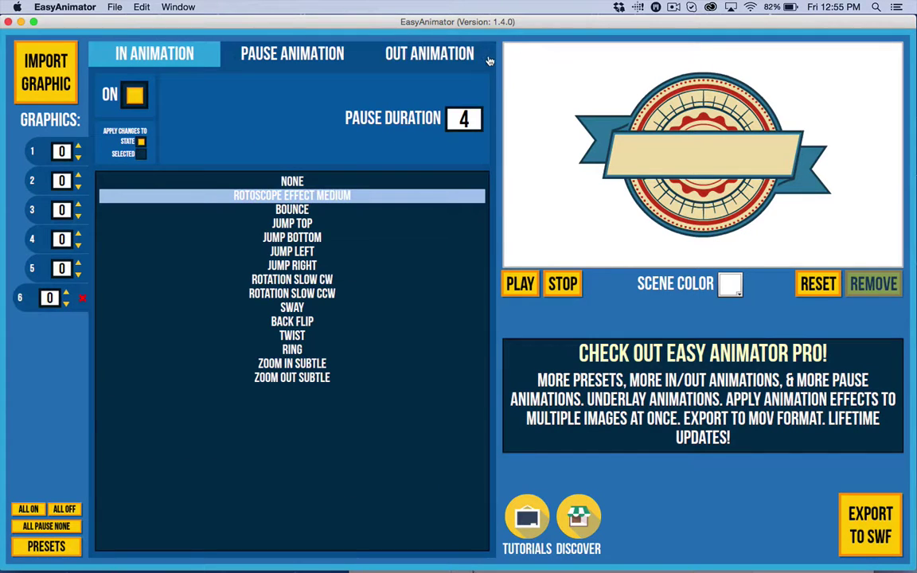
pyautogui.click(198, 57)
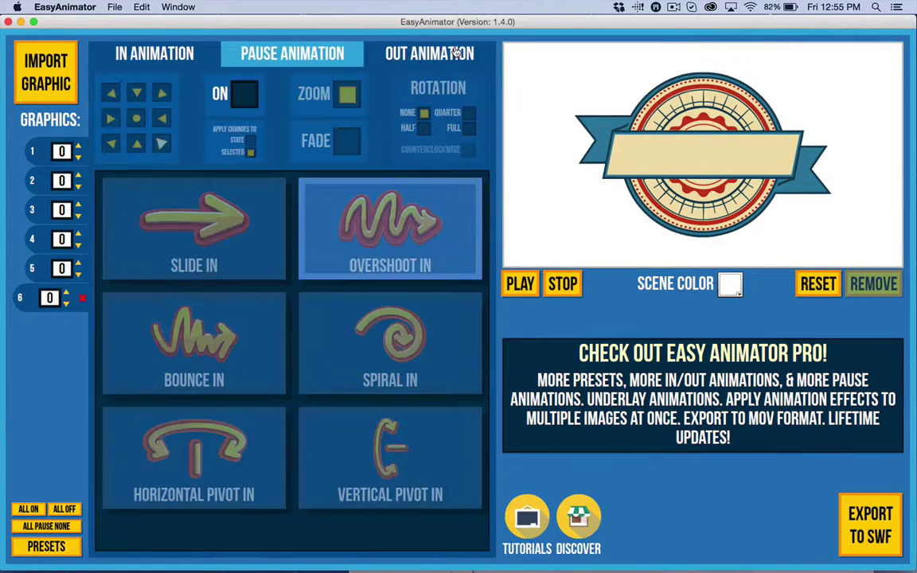
pyautogui.click(233, 97)
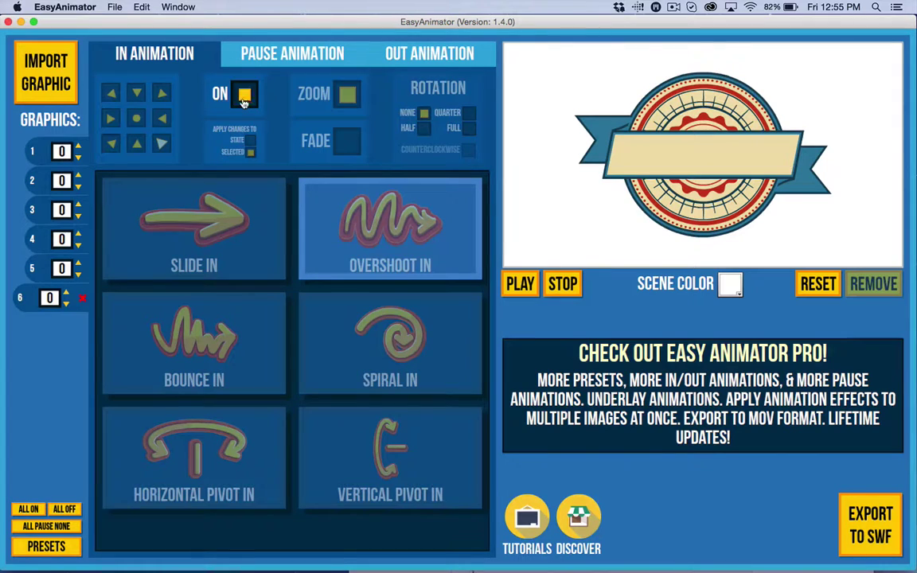